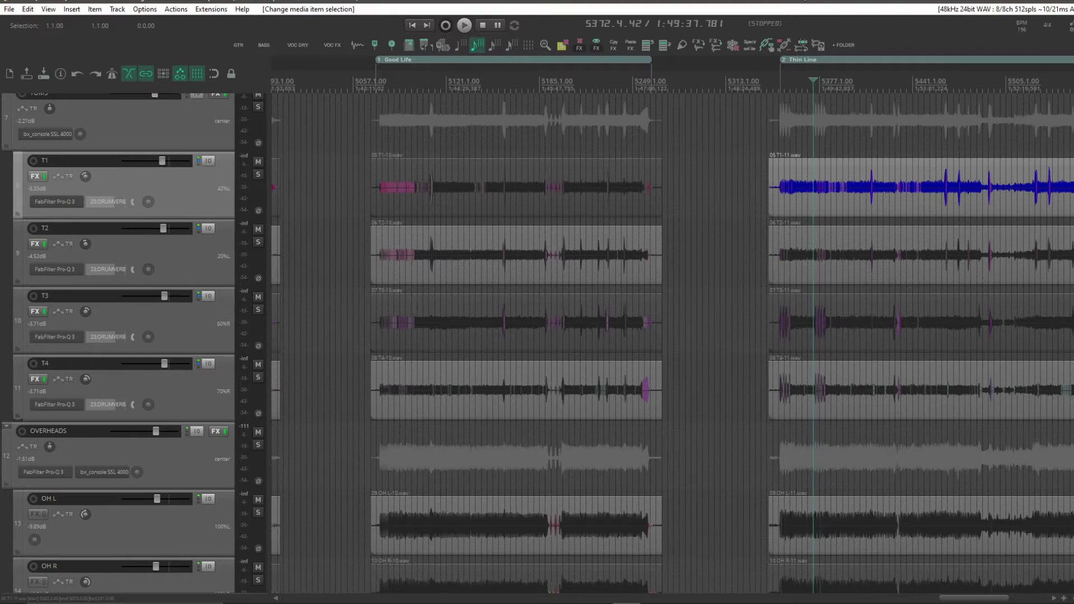
# Filter the action list for "split item under" and check the shortcut of "Item: Split item under mouse cursor (select right)"
pyautogui.click(175, 9)
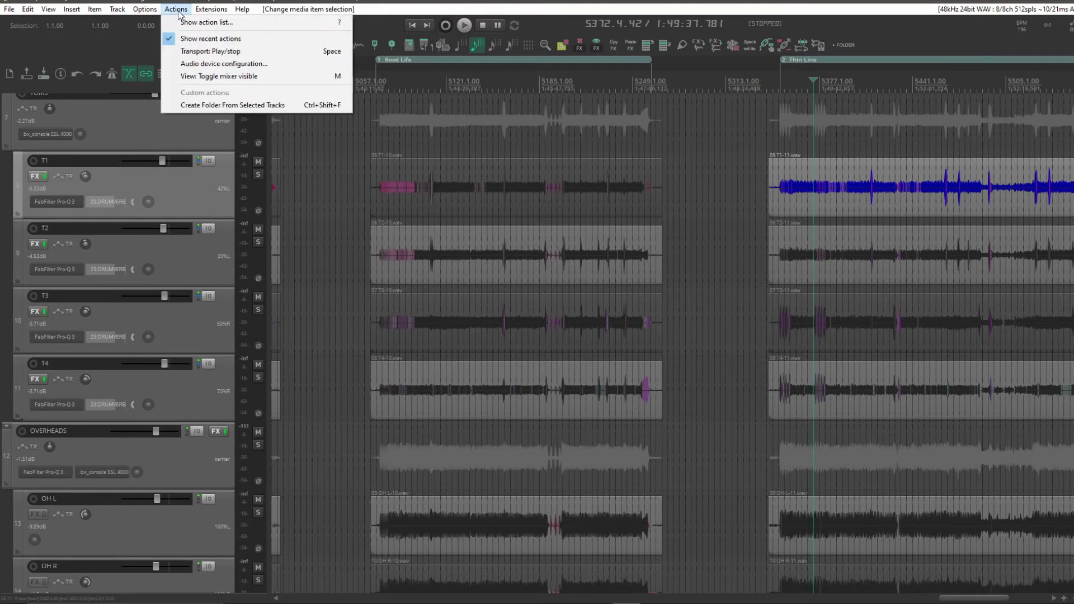
pyautogui.click(196, 22)
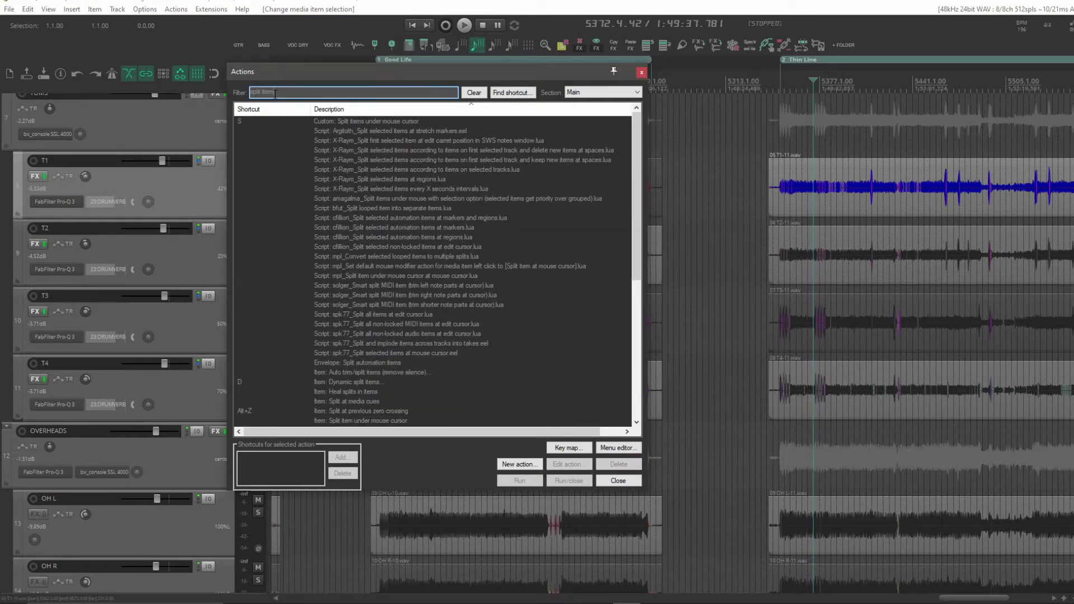
pyautogui.write('under ')
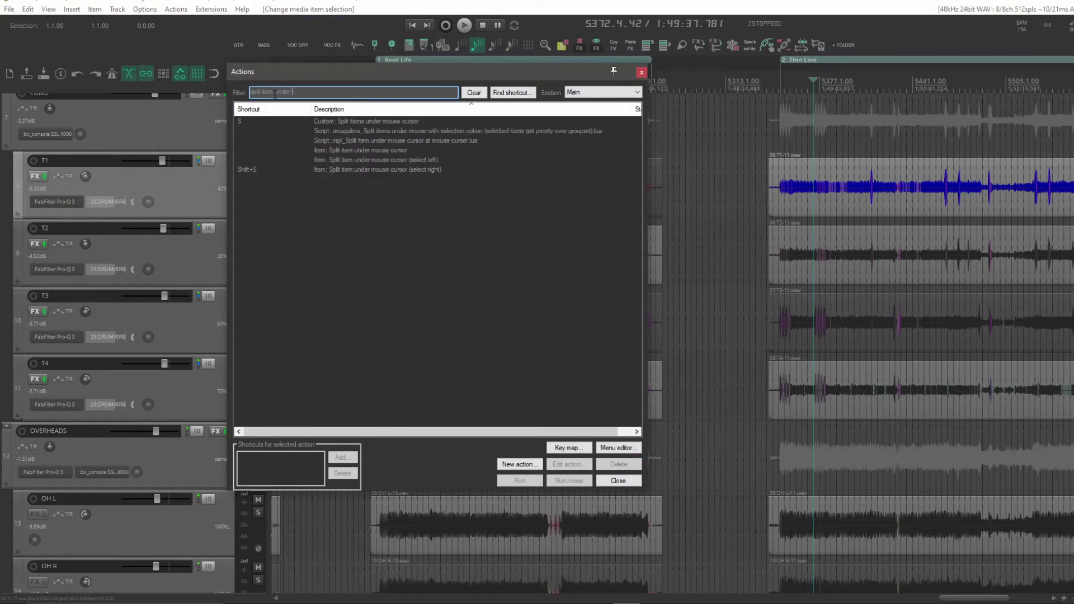
pyautogui.write('c')
pyautogui.click(327, 170)
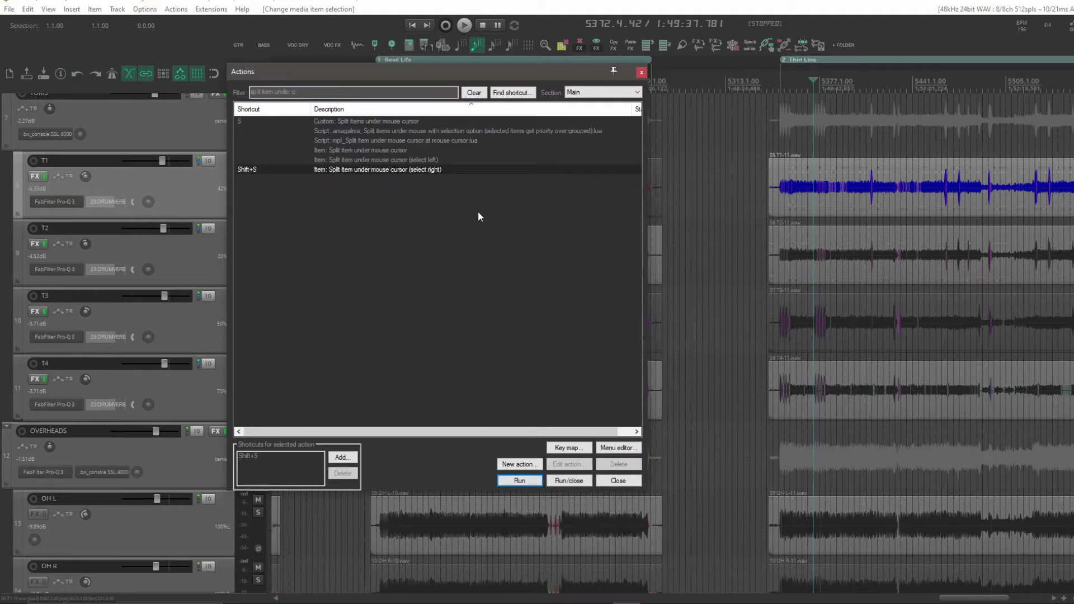
pyautogui.press('Escape')
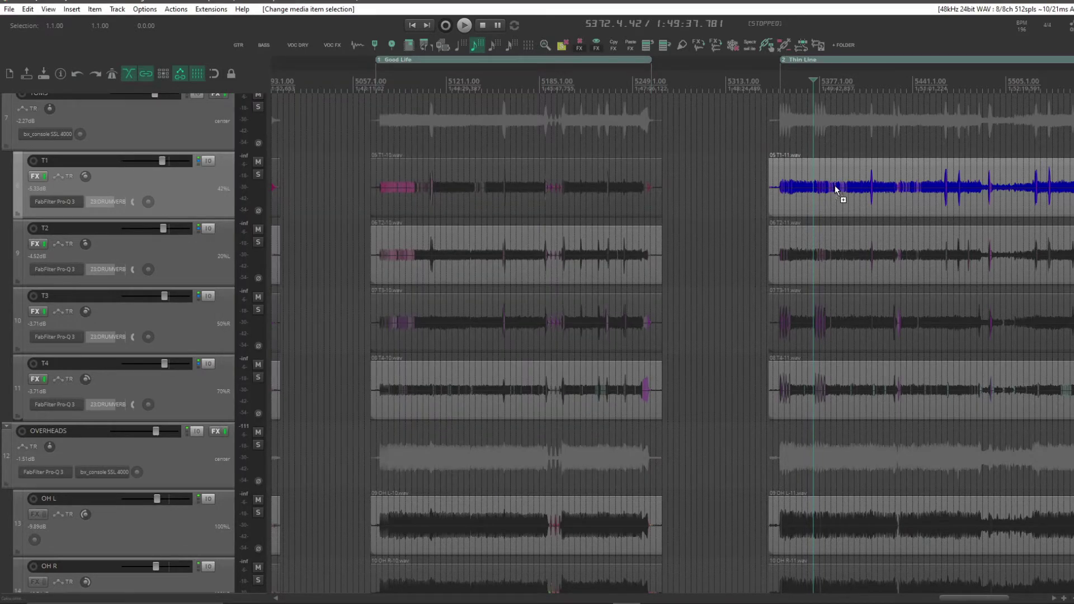
# Try splitting the T1 item in the Thin Line region and trimming the start of its second part, and undo both edits
pyautogui.moveTo(835, 185); pyautogui.dragTo(871, 185)
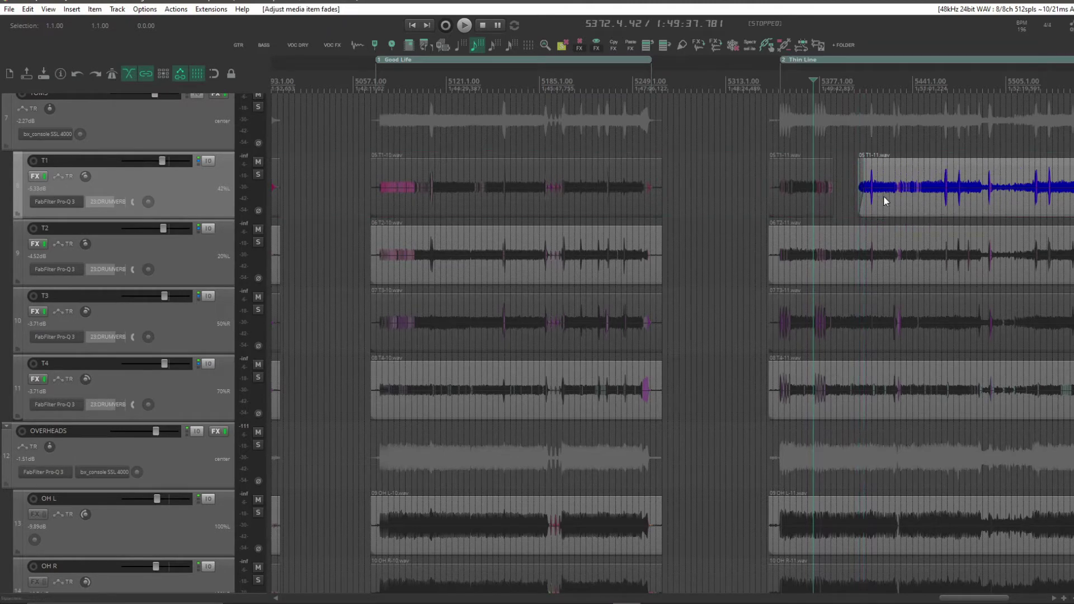
pyautogui.hotkey('ctrl', 'z')
pyautogui.hotkey('ctrl', 'z')
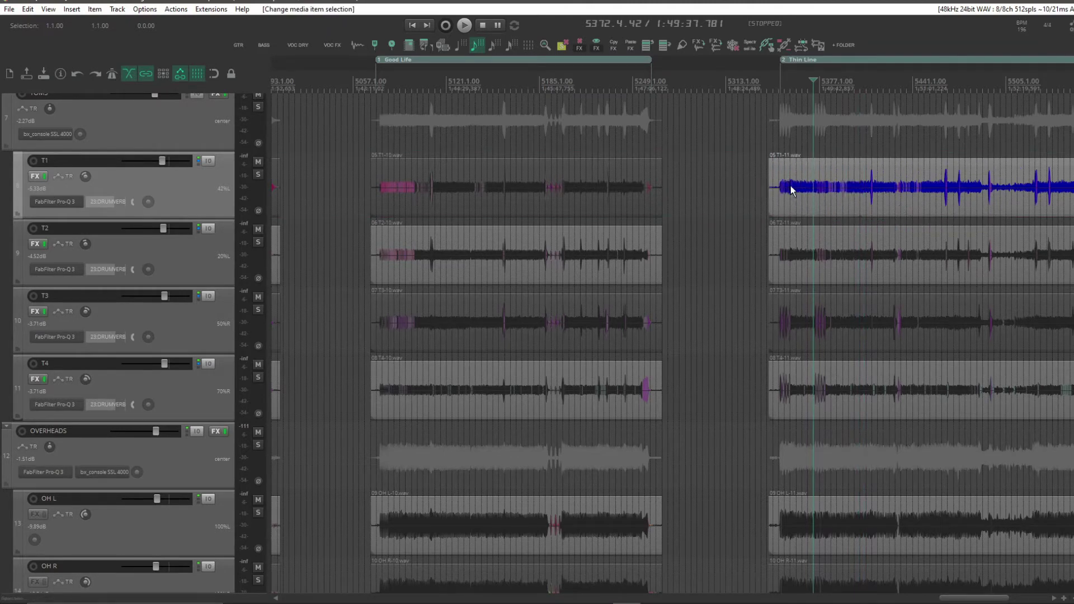
# With the Good Life T1 item selected, try splitting the Thin Line T1 item and trimming its second part, and undo the edits
pyautogui.click(508, 207)
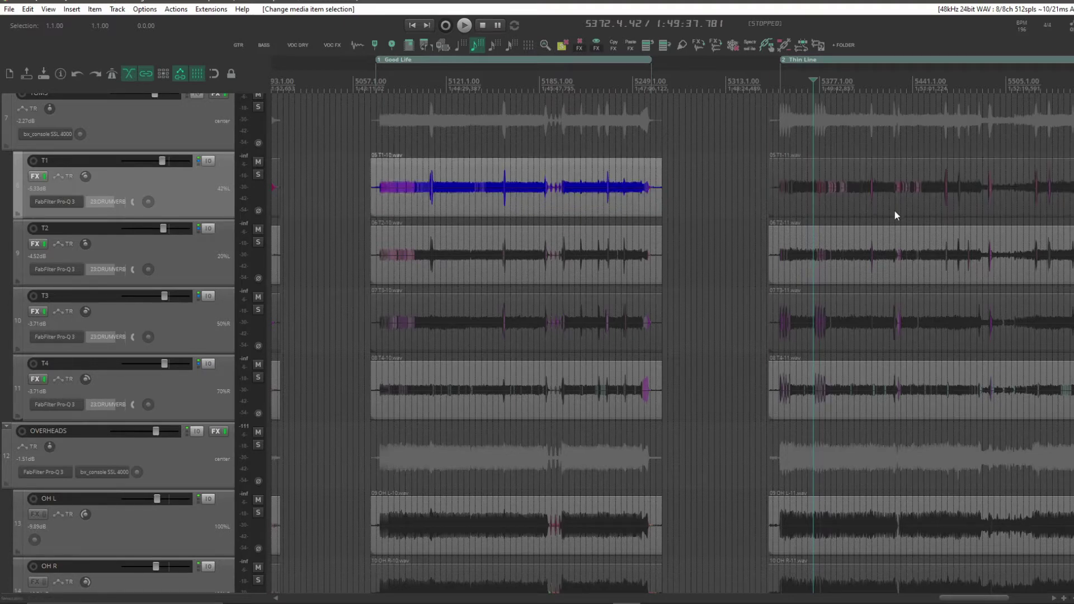
pyautogui.press('s')
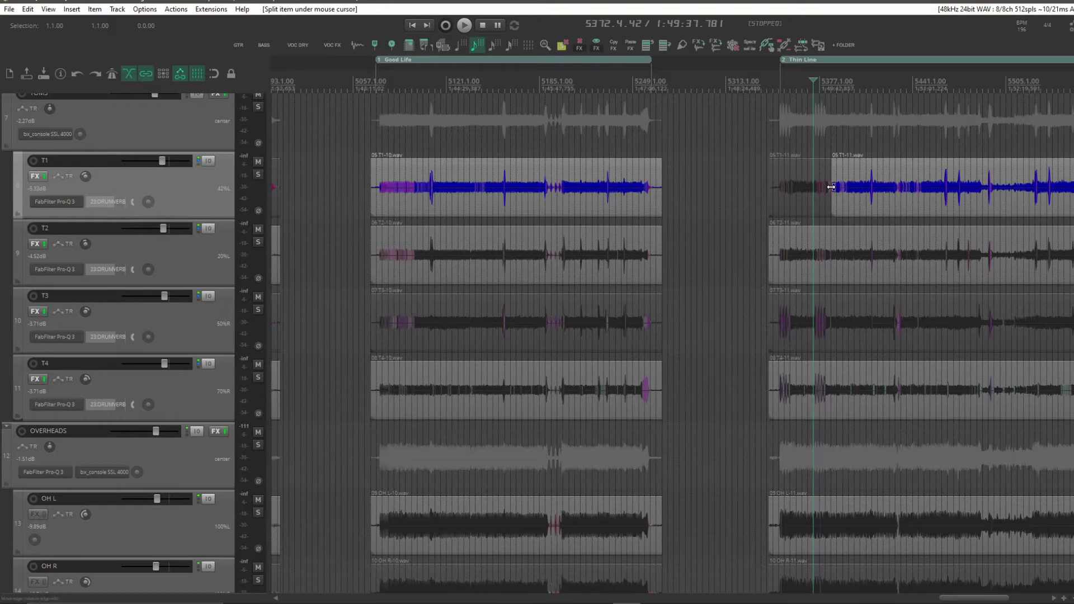
pyautogui.moveTo(832, 197); pyautogui.dragTo(895, 196)
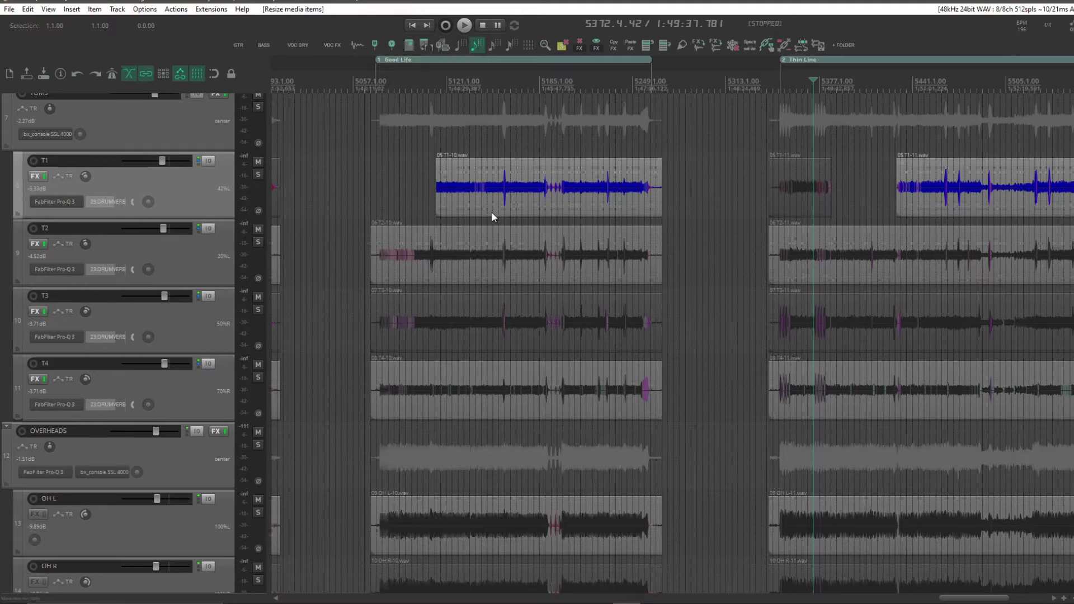
pyautogui.hotkey('ctrl', 'z')
pyautogui.hotkey('ctrl', 'z')
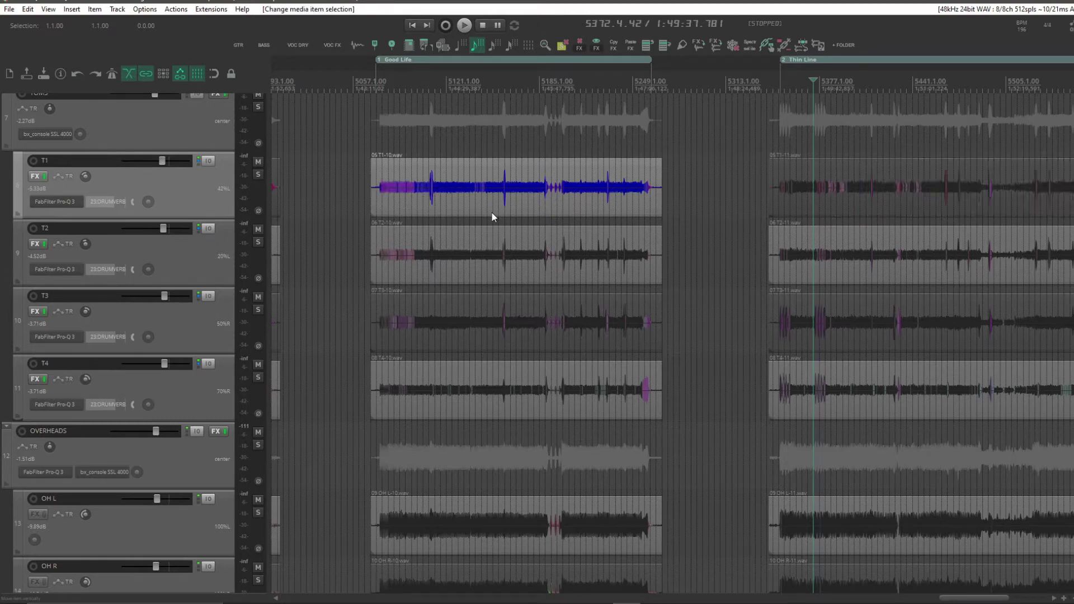
# Select the T1 to T4 items in the Thin Line region and group them
pyautogui.click(892, 201)
pyautogui.keyDown('shift'); pyautogui.click(871, 408); pyautogui.keyUp('shift')
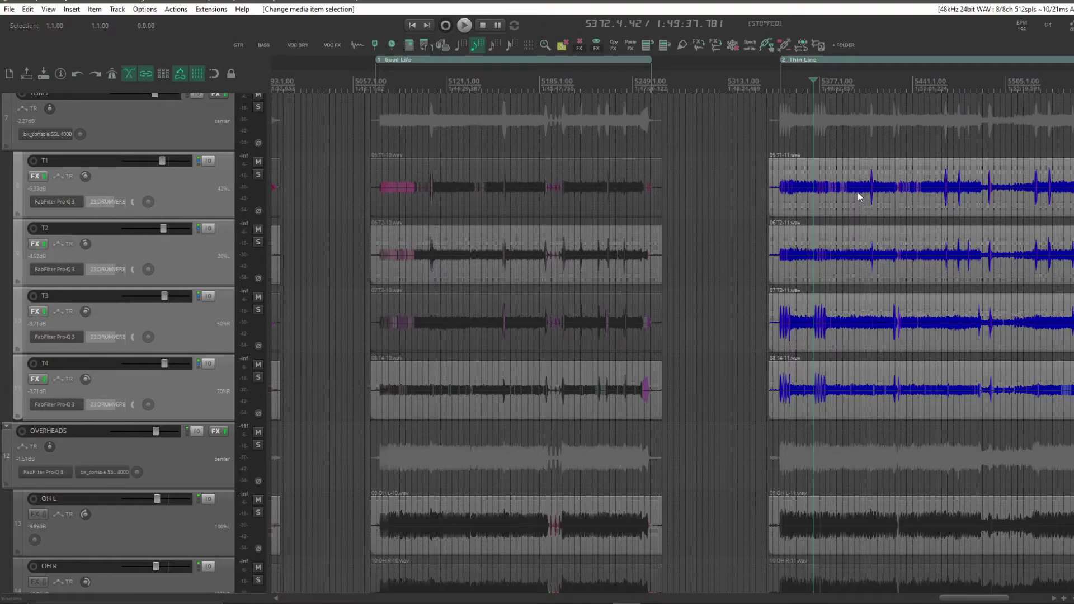
pyautogui.hotkey('ctrl', 'g')
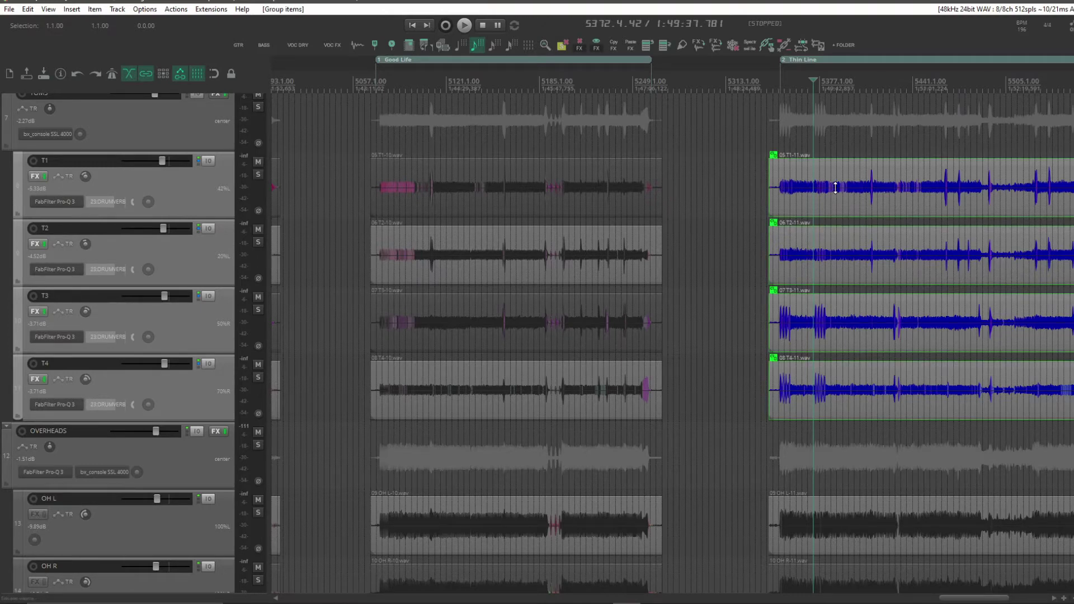
# Try splitting the grouped T1 item under the mouse cursor and trimming its second part, and undo back to the intact group
pyautogui.press('s')
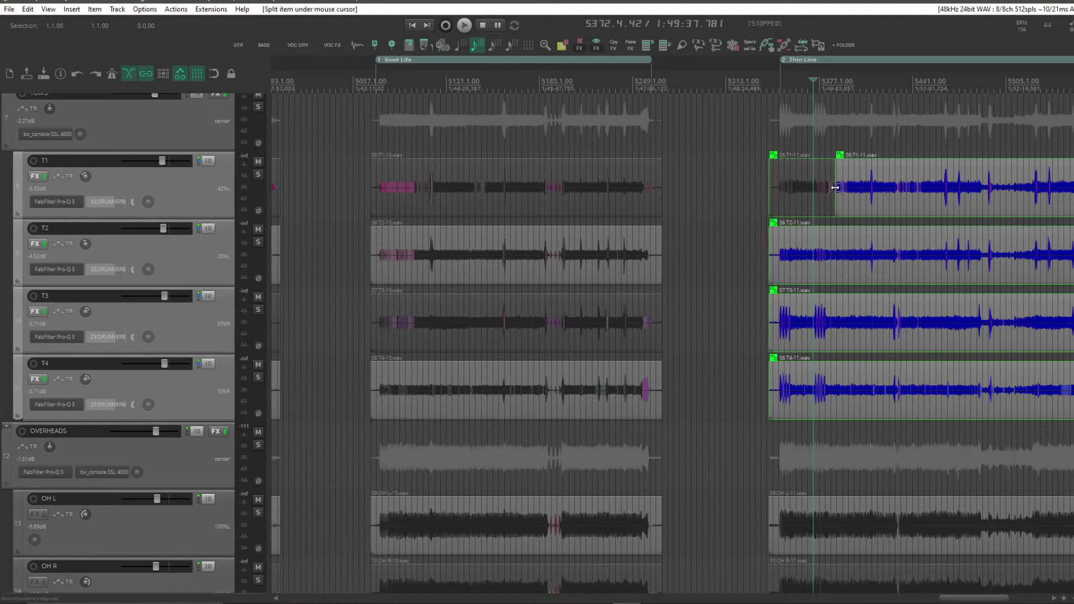
pyautogui.click(851, 207)
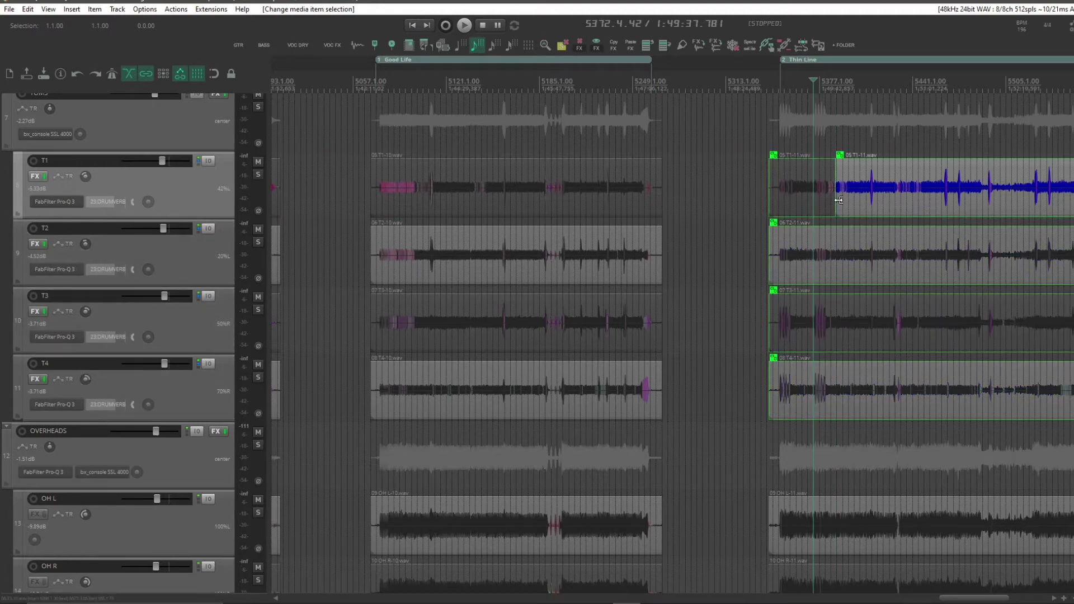
pyautogui.moveTo(839, 200); pyautogui.dragTo(864, 208)
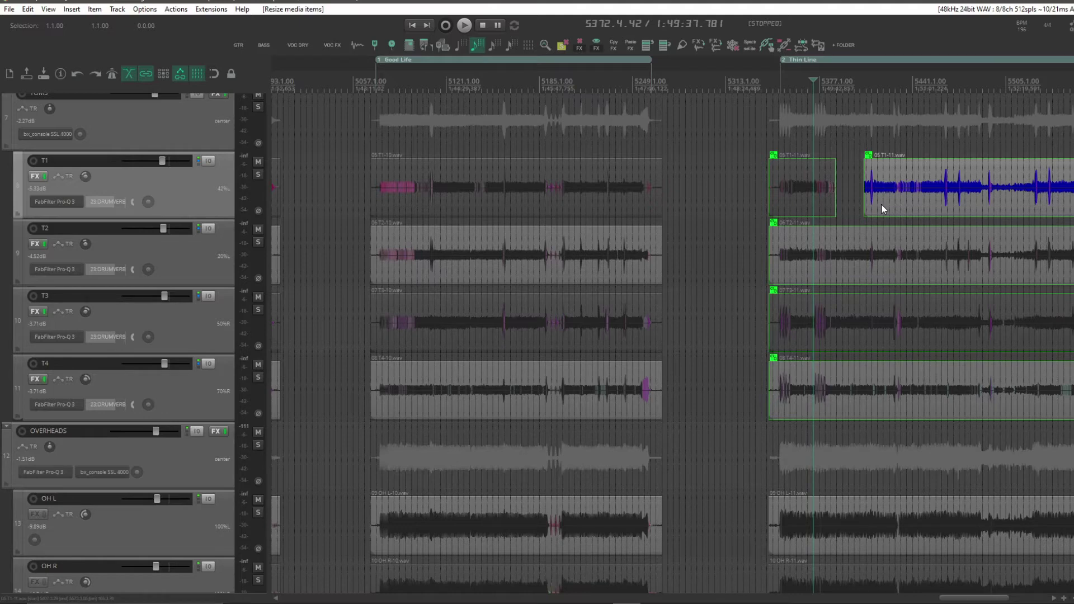
pyautogui.hotkey('ctrl', 'z')
pyautogui.hotkey('ctrl', 'z')
pyautogui.hotkey('ctrl', 'z')
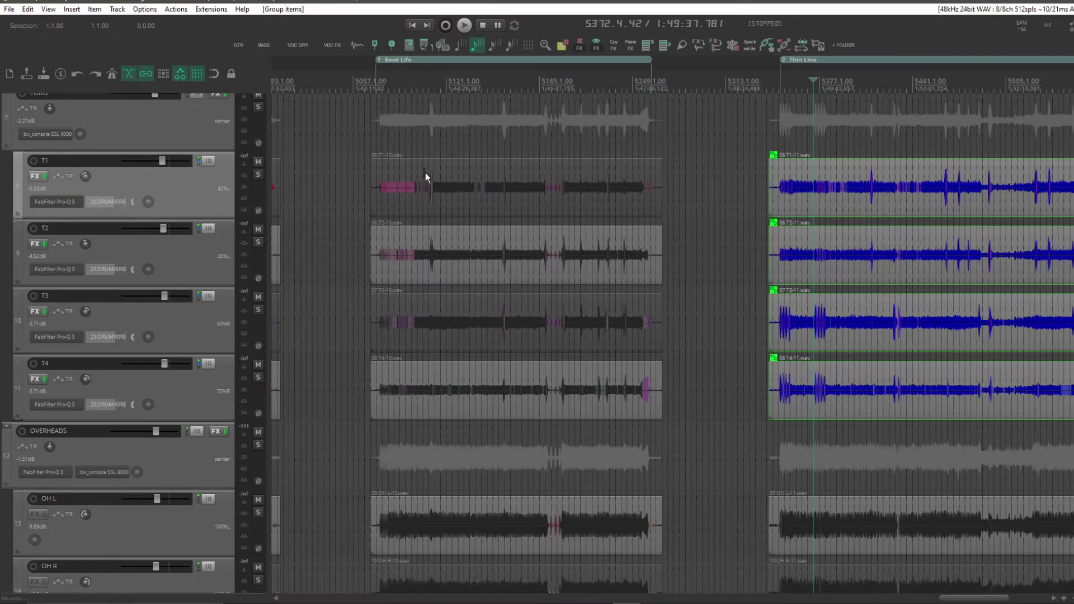
# Open the custom action "Split items under mouse cursor" for editing and examine its ungroup, split and vertical grouping components
pyautogui.click(176, 9)
pyautogui.click(176, 23)
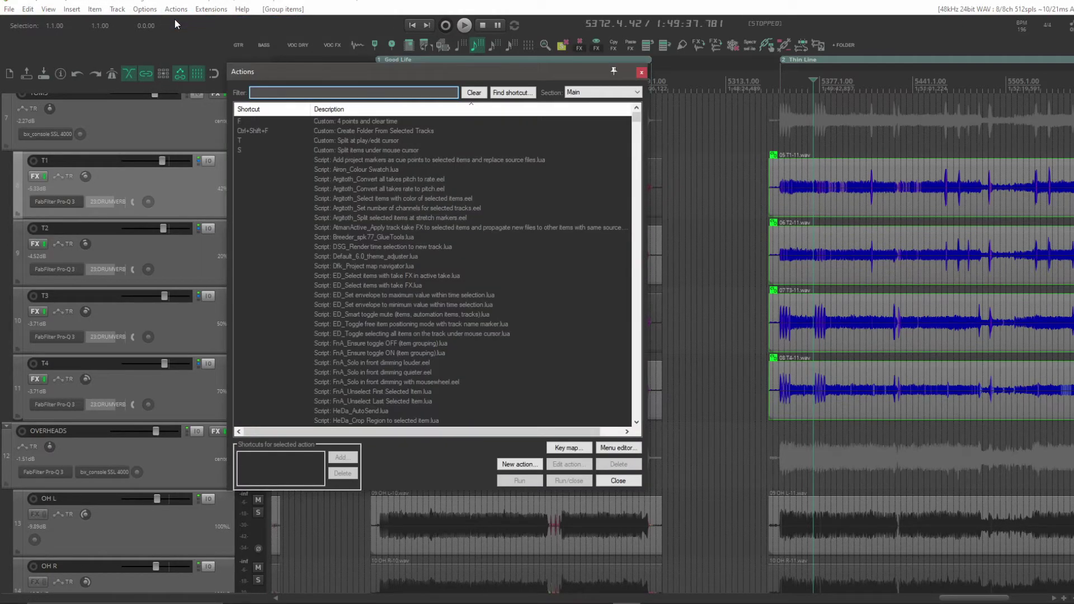
pyautogui.click(342, 150)
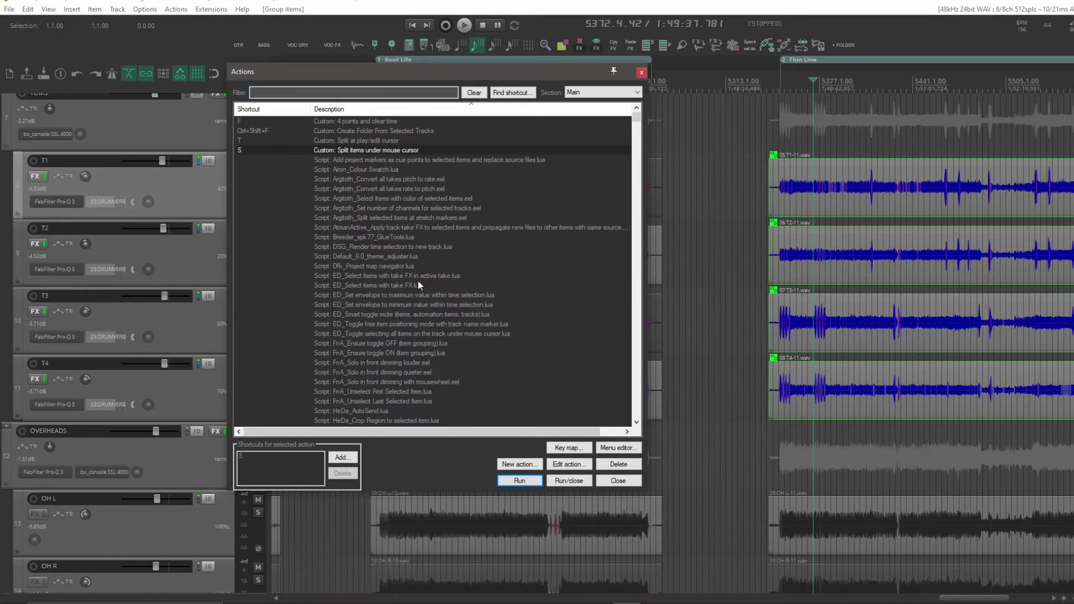
pyautogui.click(570, 465)
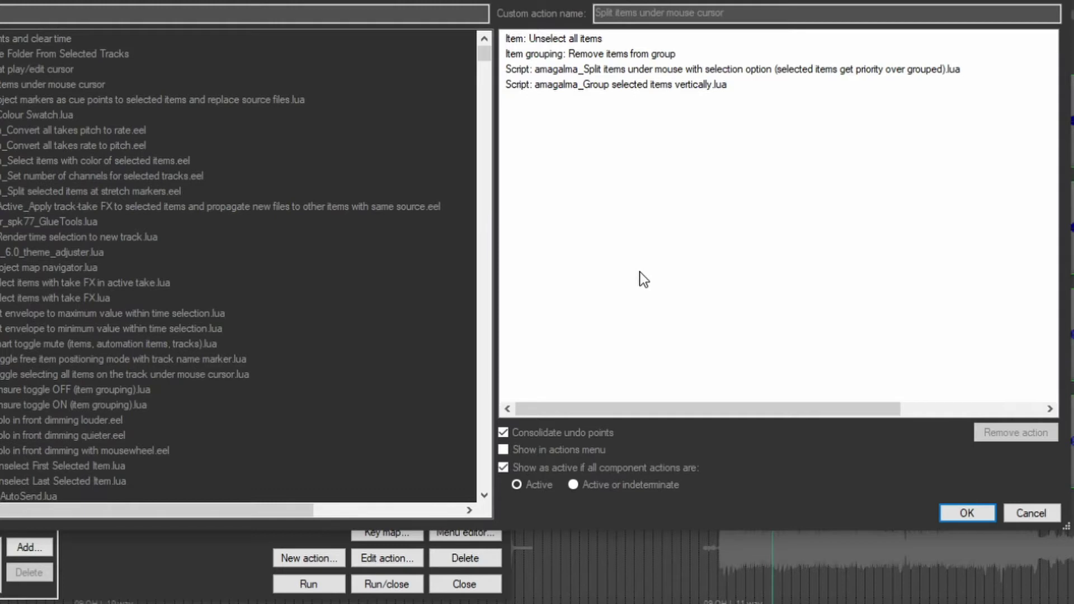
pyautogui.click(586, 57)
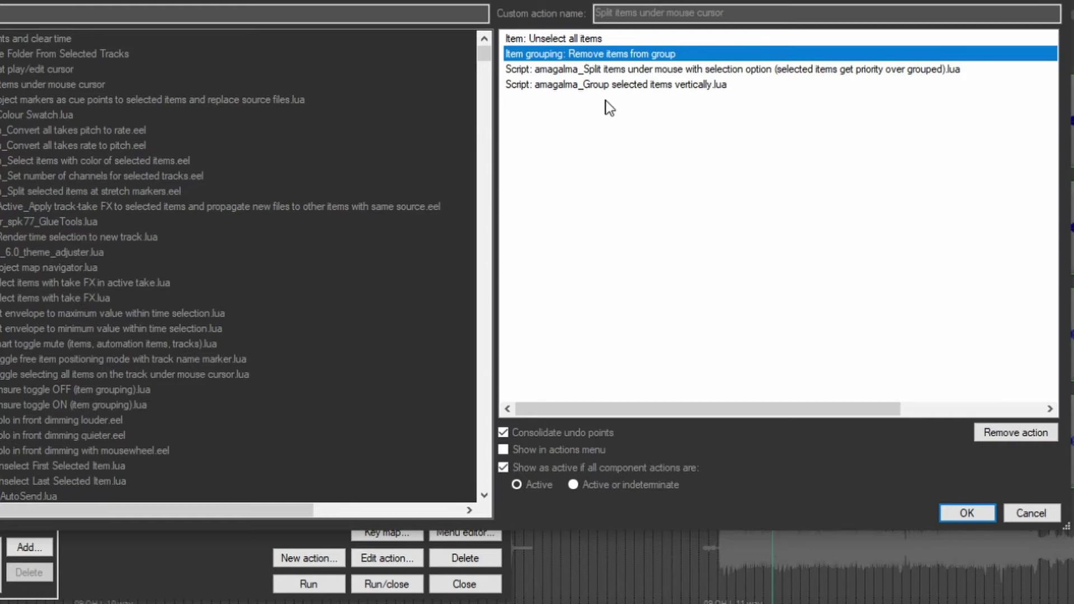
pyautogui.click(632, 69)
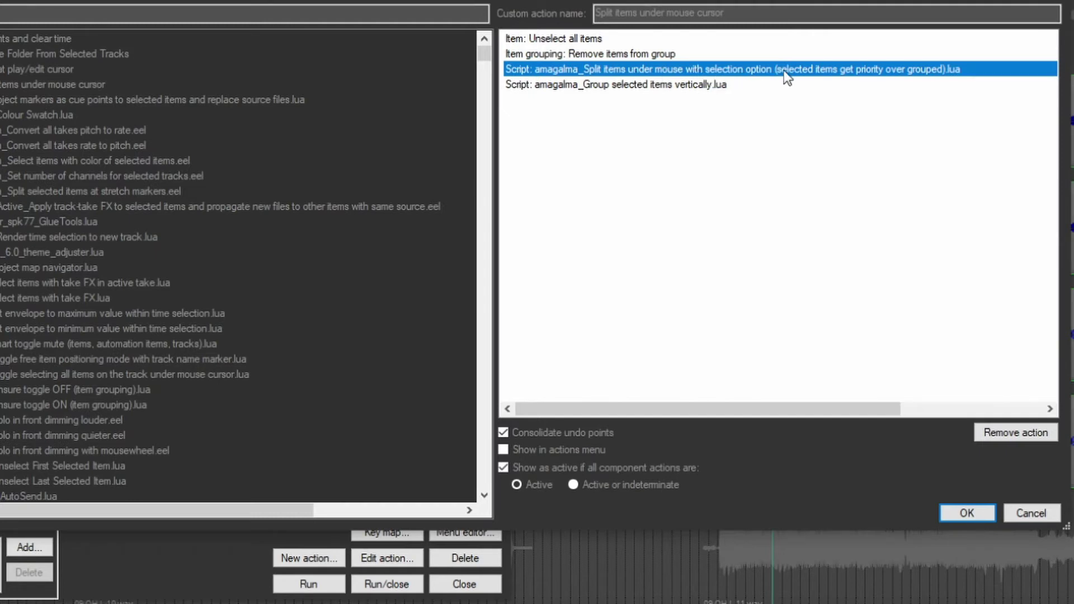
pyautogui.click(616, 85)
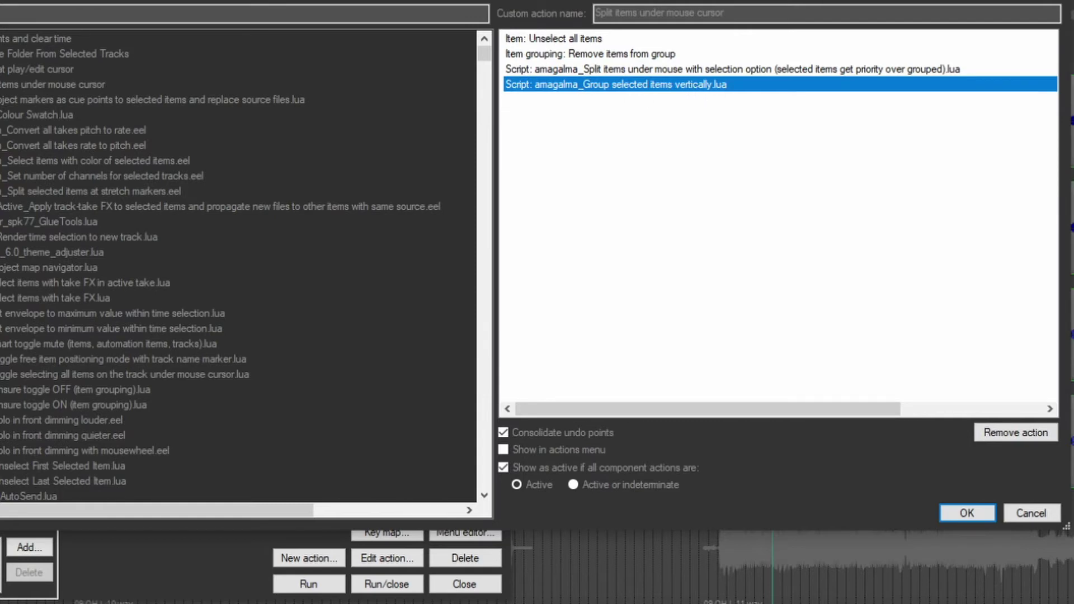
pyautogui.press('Return')
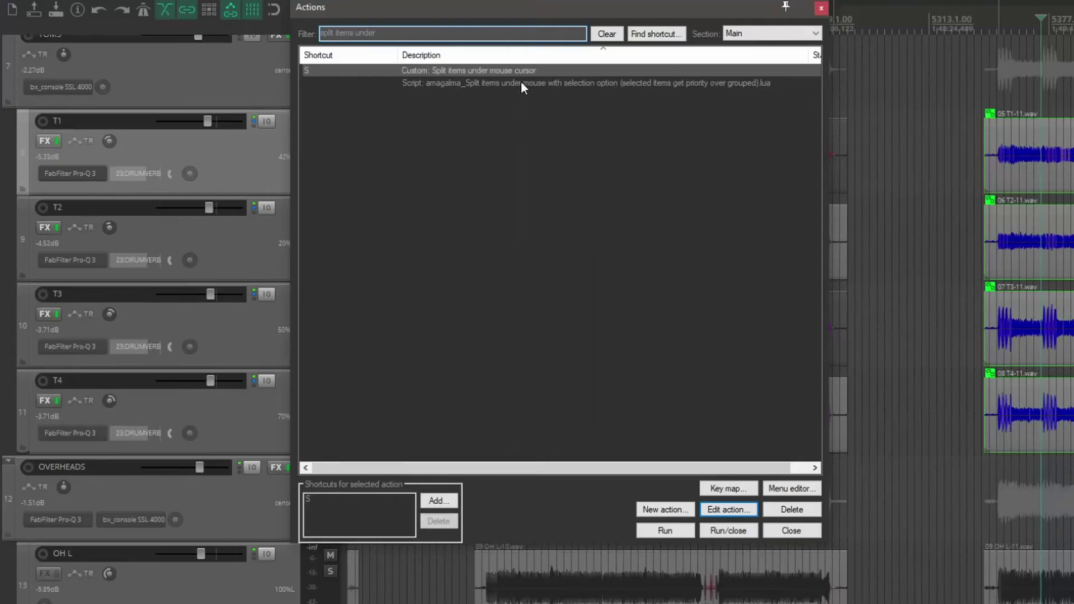
# Filter actions for "split items under" and examine the selection and ignoreSnap user settings in the amagalma split script's code
pyautogui.click(522, 81)
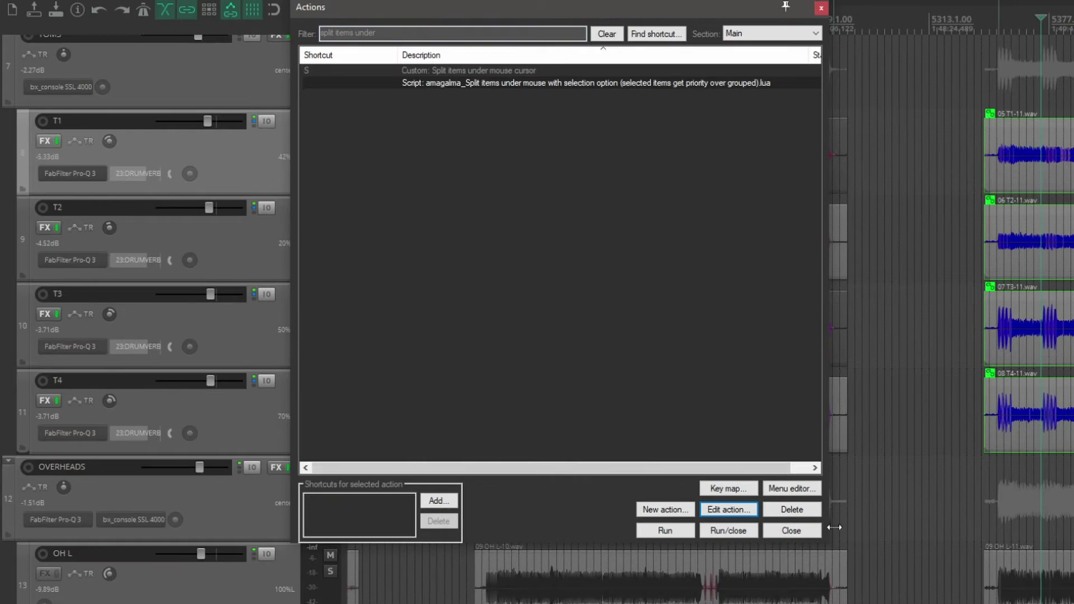
pyautogui.click(725, 511)
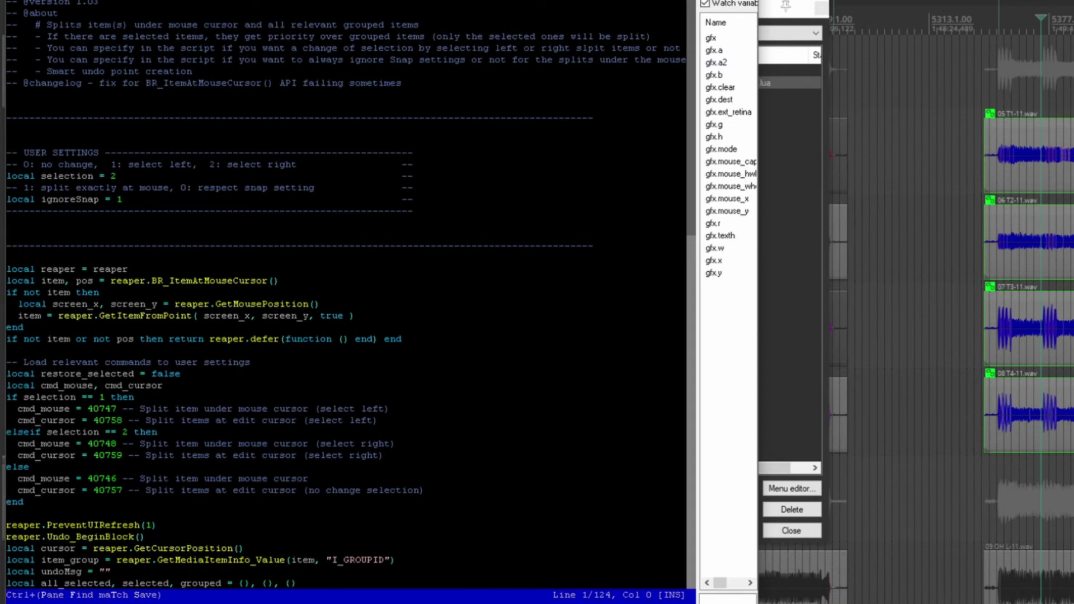
pyautogui.click(112, 177)
pyautogui.click(117, 176)
pyautogui.click(128, 200)
pyautogui.click(6, 234)
pyautogui.press('Escape')
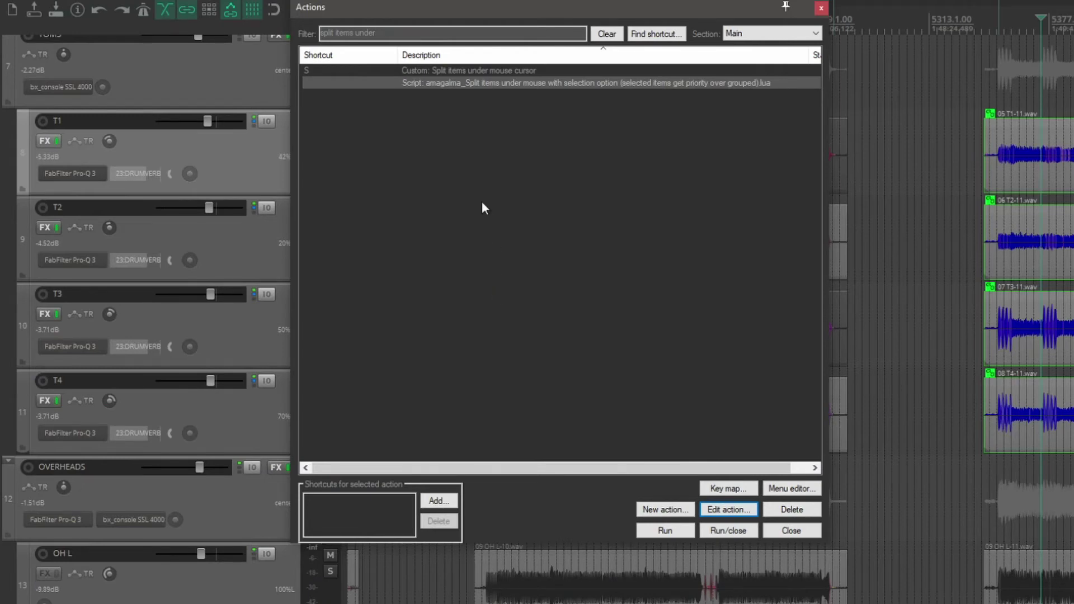
# Review the component order of the custom action "Split items under mouse cursor" again and close the action list
pyautogui.doubleClick(452, 68)
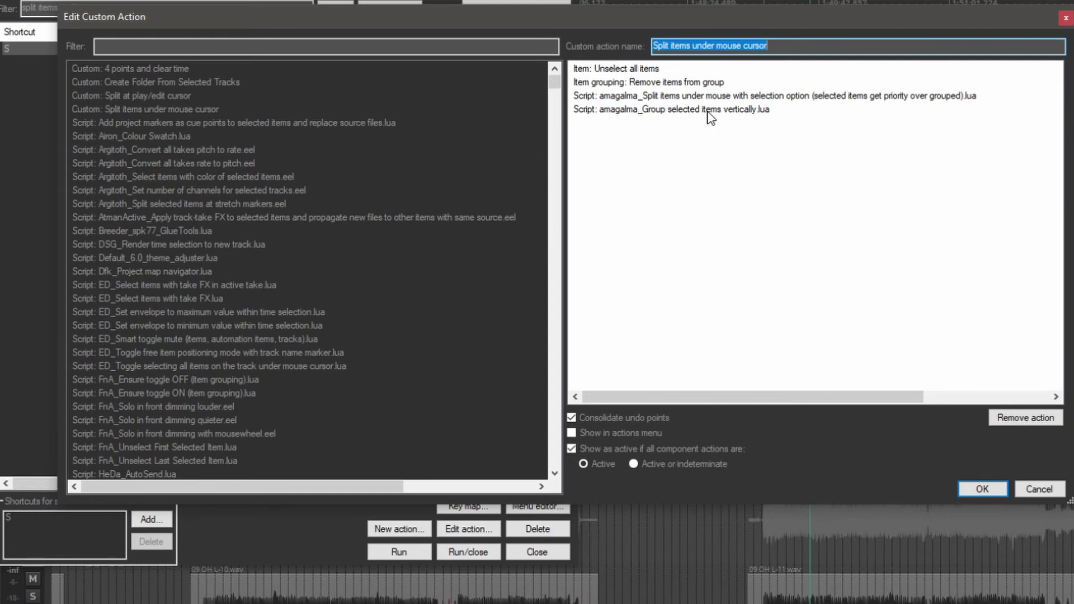
pyautogui.press('Return')
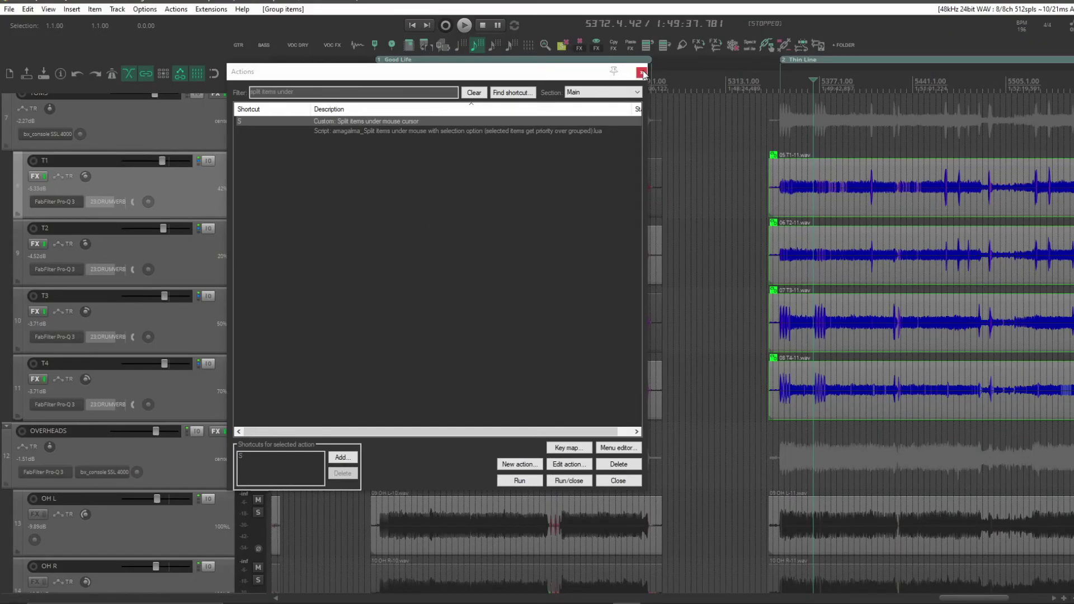
pyautogui.click(642, 73)
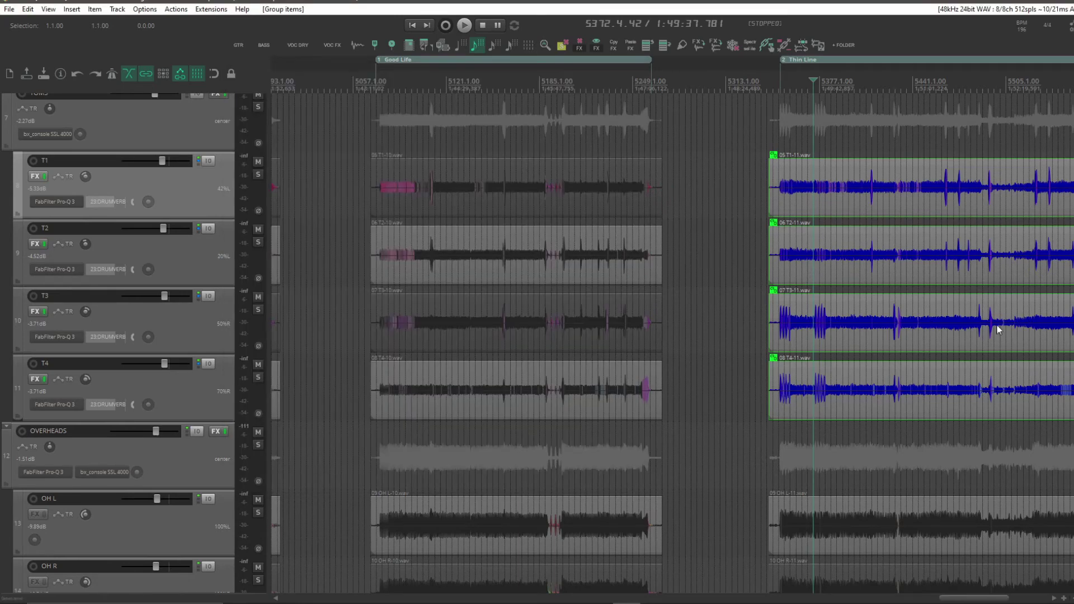
# Split the grouped T1 to T4 items in the Thin Line region with the custom action and trim the parts to leave gaps between them
pyautogui.scroll(4, 918, 244)
pyautogui.press('s')
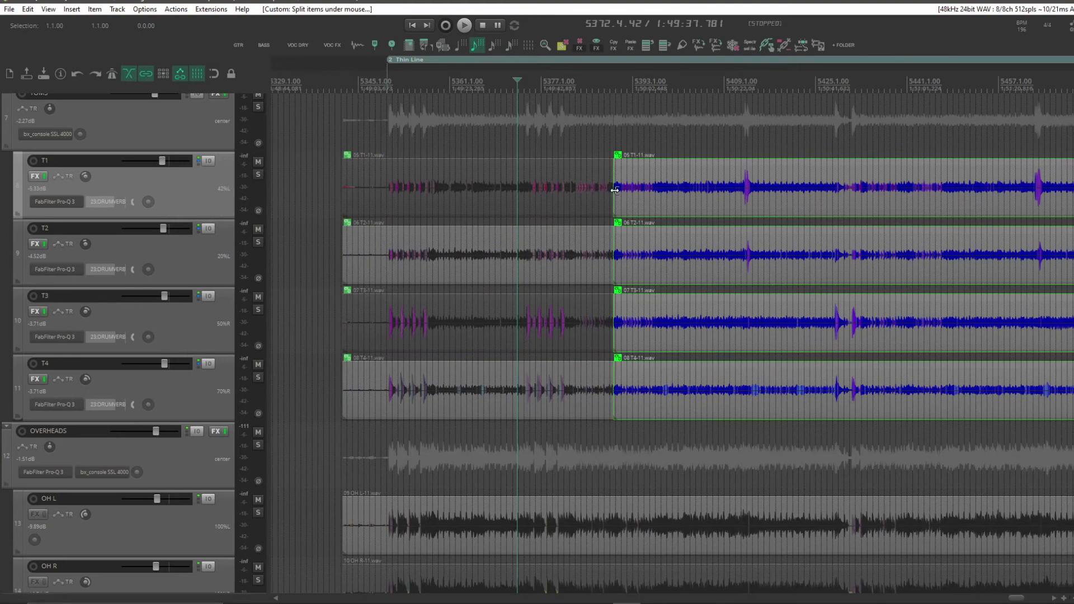
pyautogui.moveTo(615, 191); pyautogui.dragTo(671, 189)
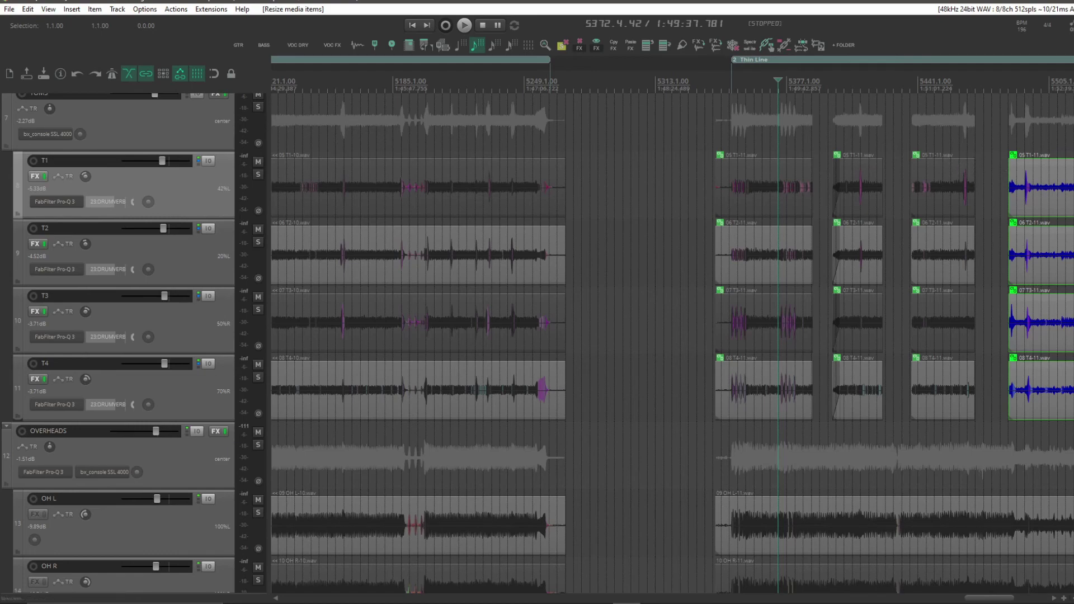
pyautogui.scroll(-4, 962, 289)
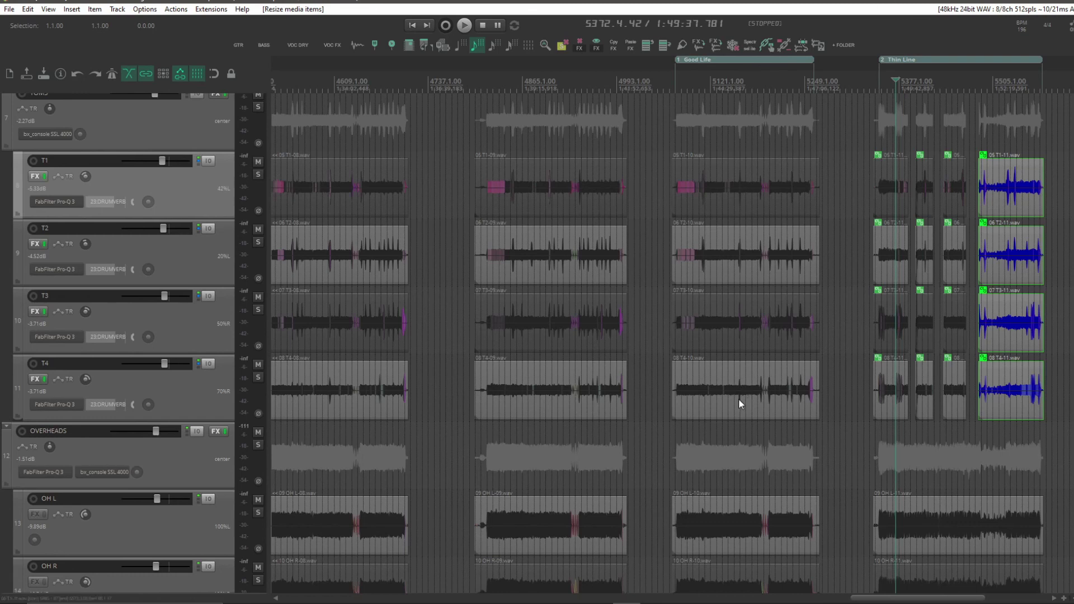
pyautogui.click(173, 9)
pyautogui.moveTo(224, 11)
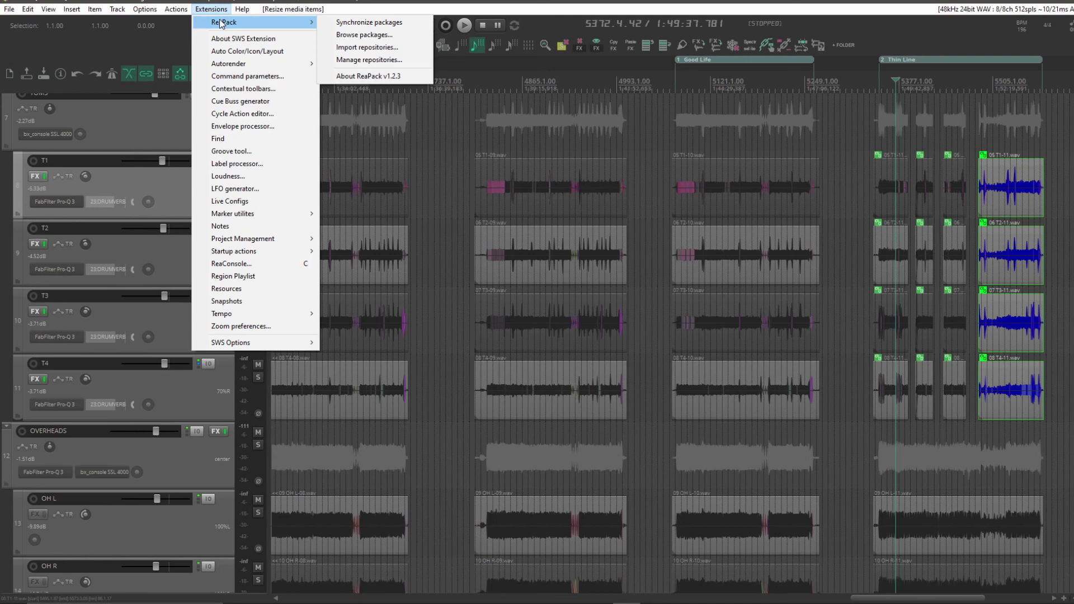
pyautogui.click(218, 11)
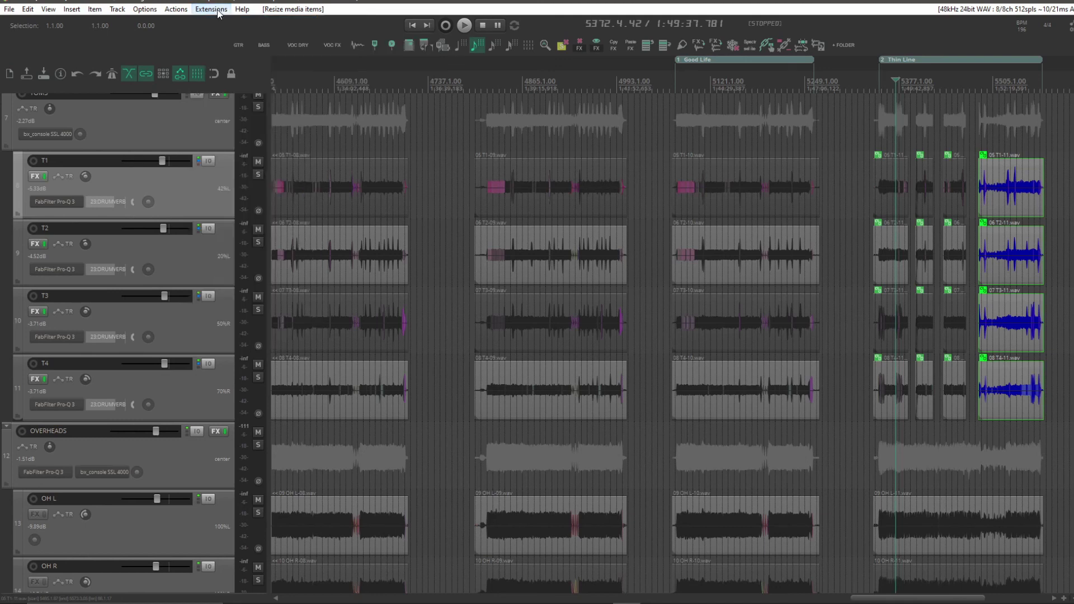